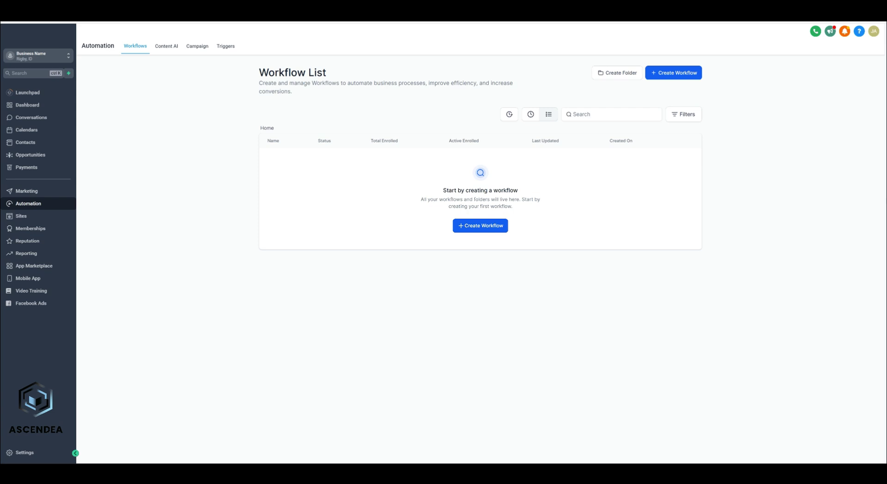
# Step: Create a new workflow from scratch and choose Form Submitted as its trigger type
pyautogui.click(478, 228)
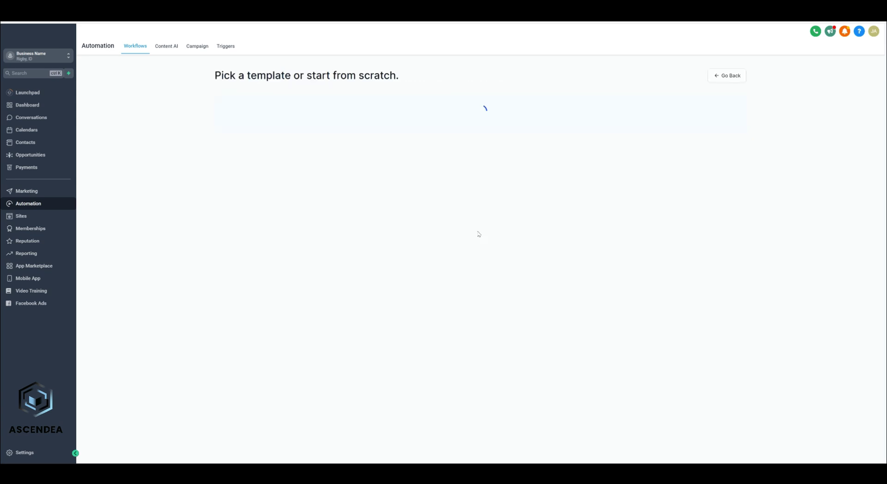
pyautogui.click(356, 174)
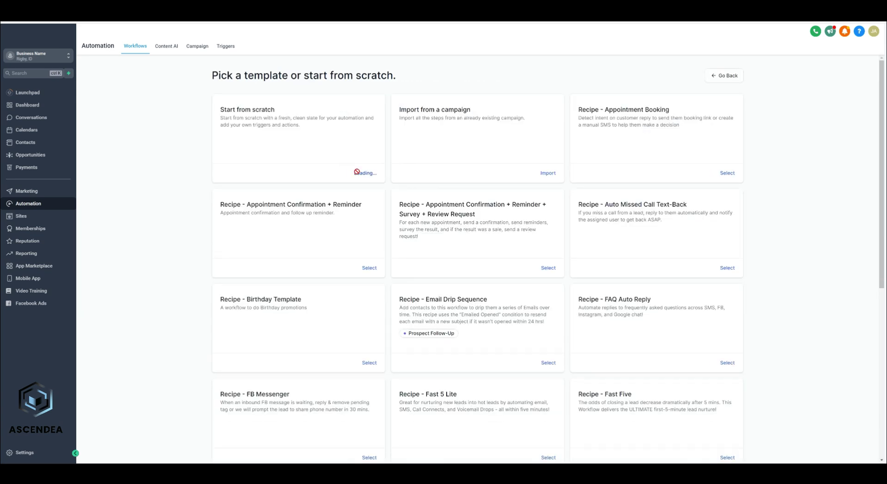
pyautogui.scroll(-1, 744, 185)
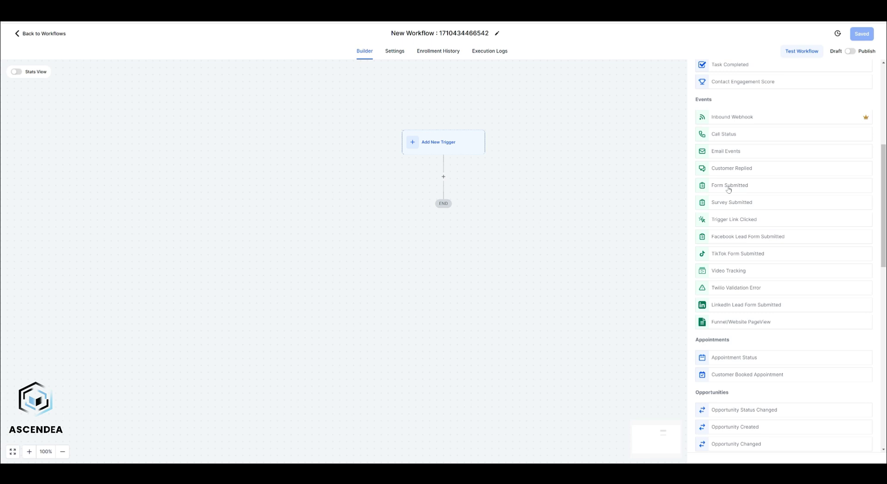
pyautogui.click(729, 185)
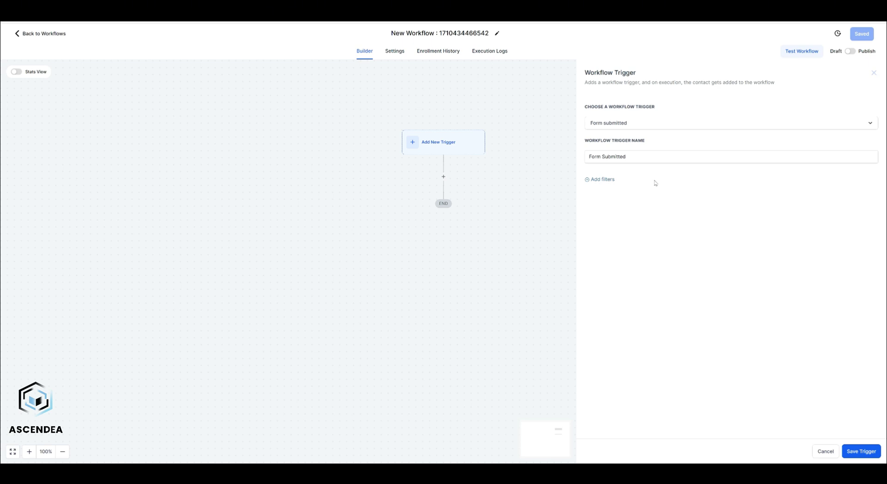
pyautogui.click(603, 180)
pyautogui.click(615, 187)
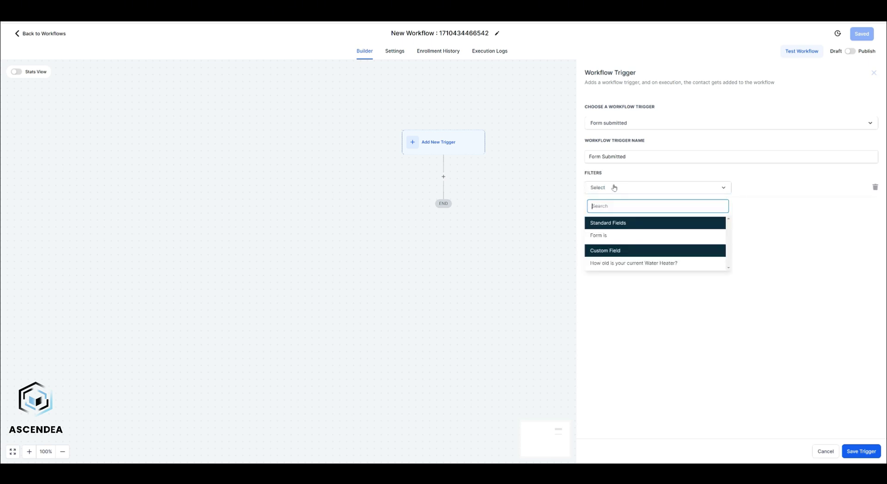
pyautogui.click(611, 237)
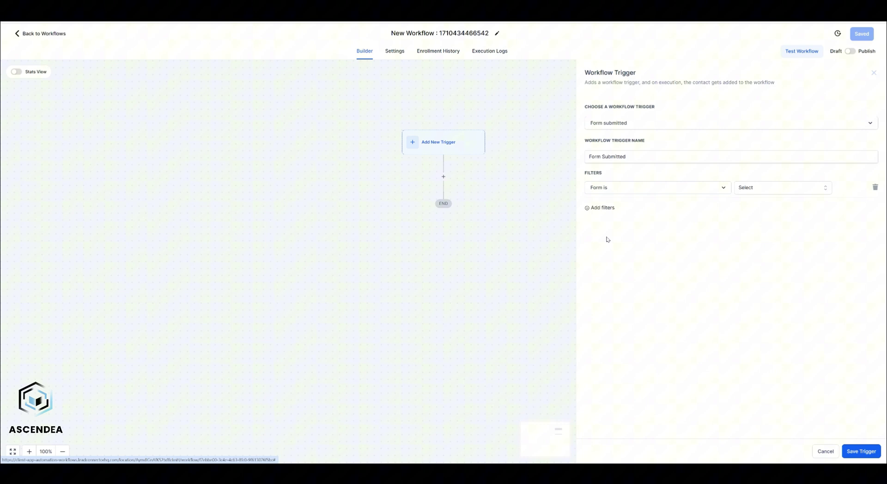
pyautogui.click(761, 189)
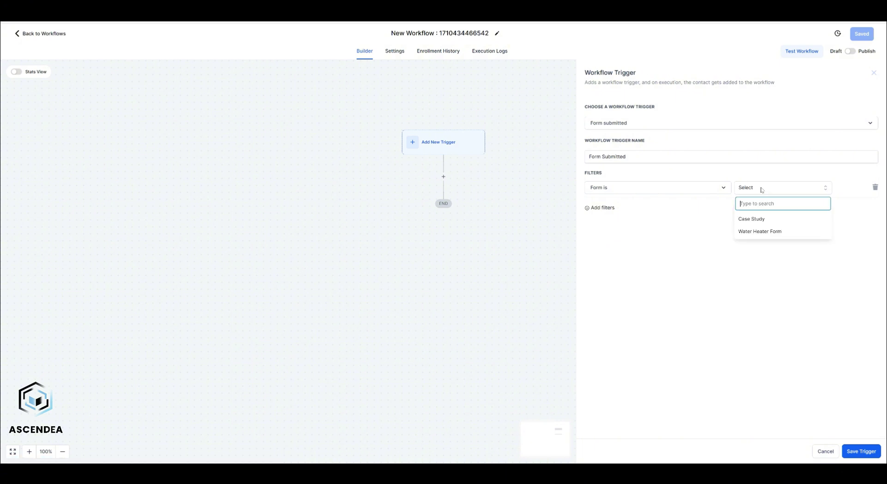
pyautogui.click(758, 220)
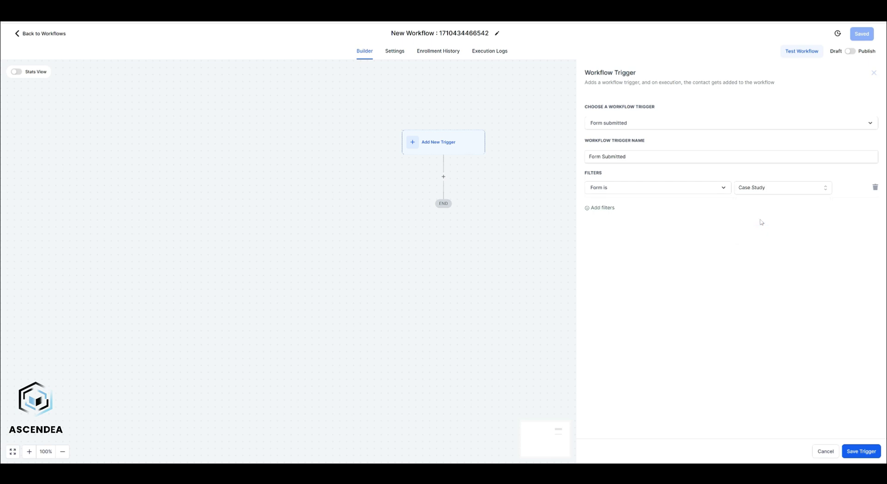
pyautogui.click(785, 189)
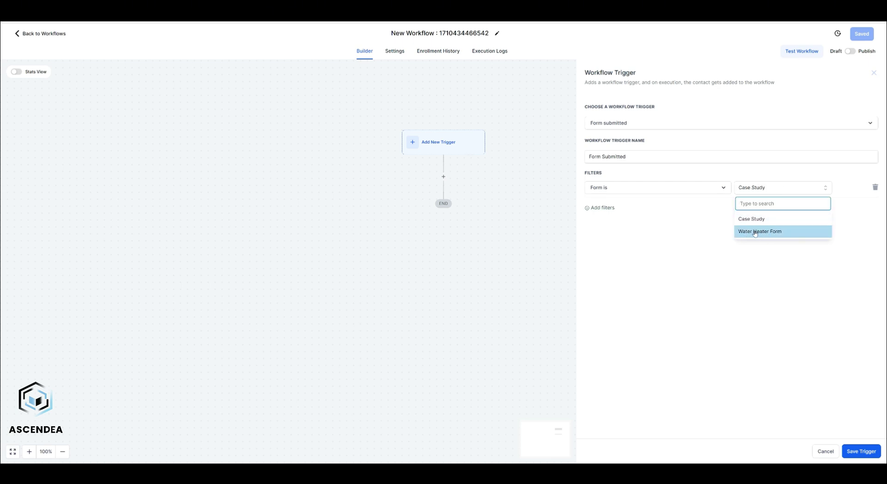
pyautogui.click(760, 220)
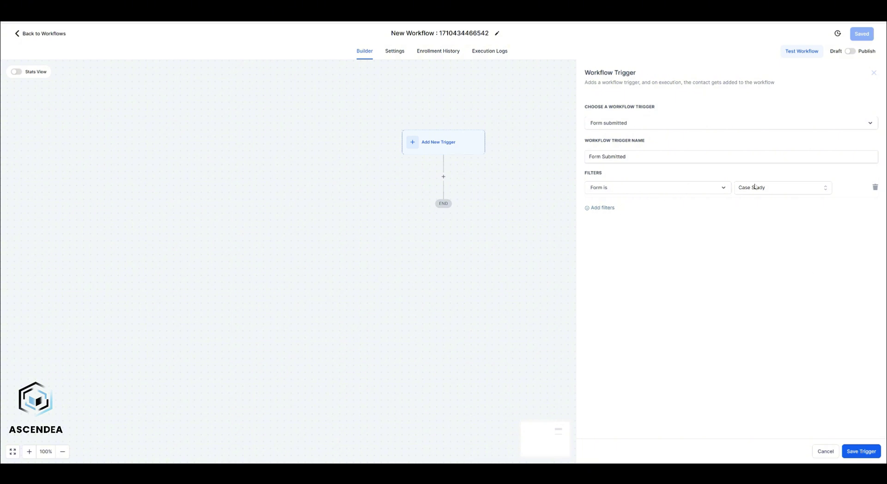
pyautogui.click(875, 187)
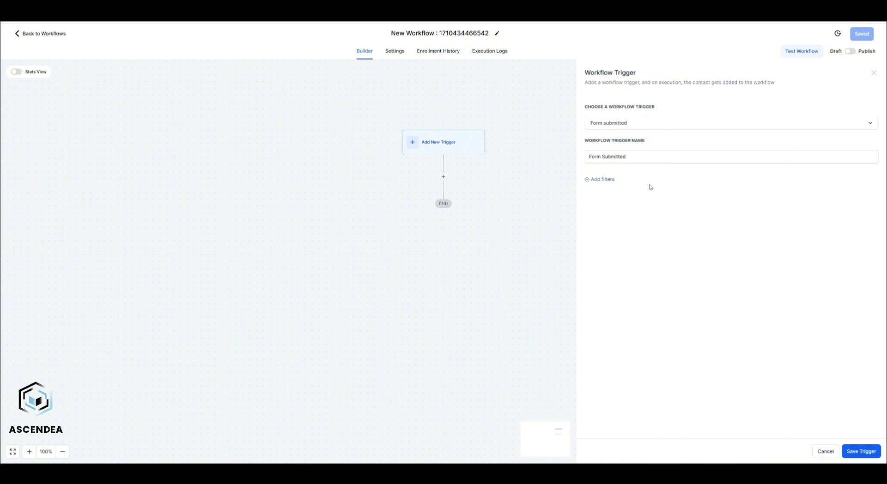
# Step: Add a filter to the form trigger where "Form is" equals Case Study, and save the trigger
pyautogui.click(602, 179)
pyautogui.click(610, 239)
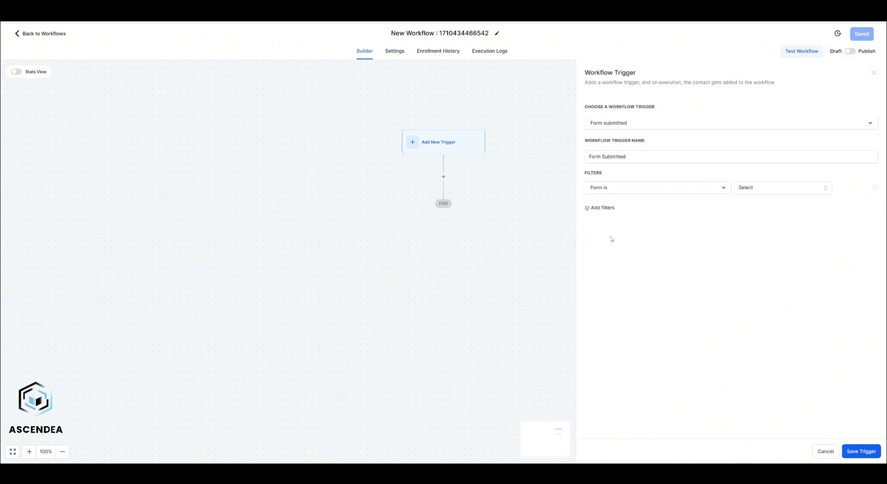
pyautogui.click(759, 189)
pyautogui.click(757, 217)
pyautogui.click(854, 453)
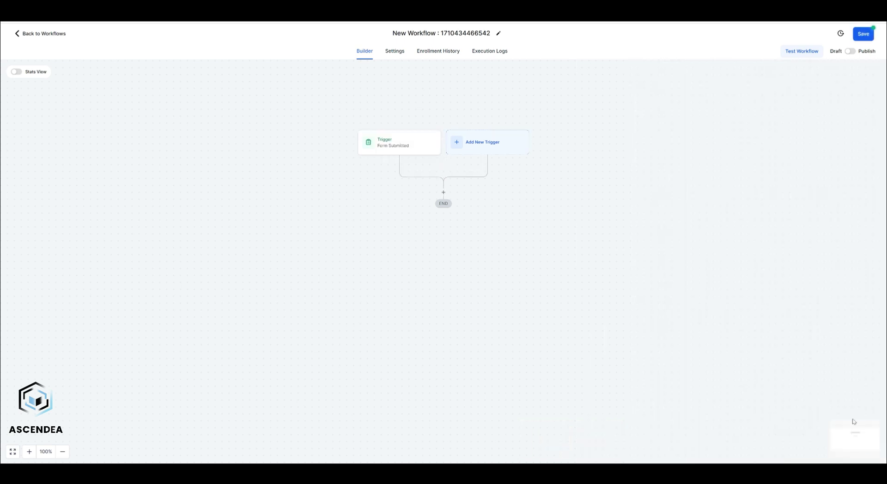
# Step: Rename the saved form trigger to "Case Study Form Submitted" and save it
pyautogui.click(405, 146)
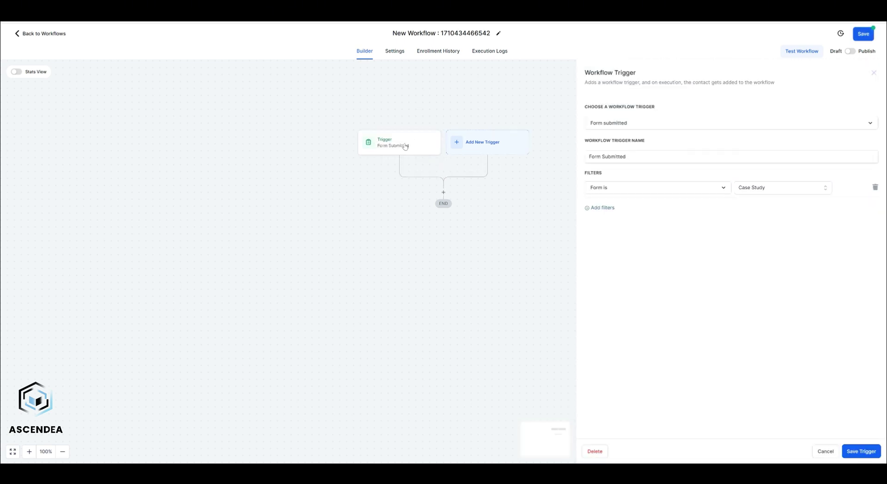
pyautogui.tripleClick(628, 156)
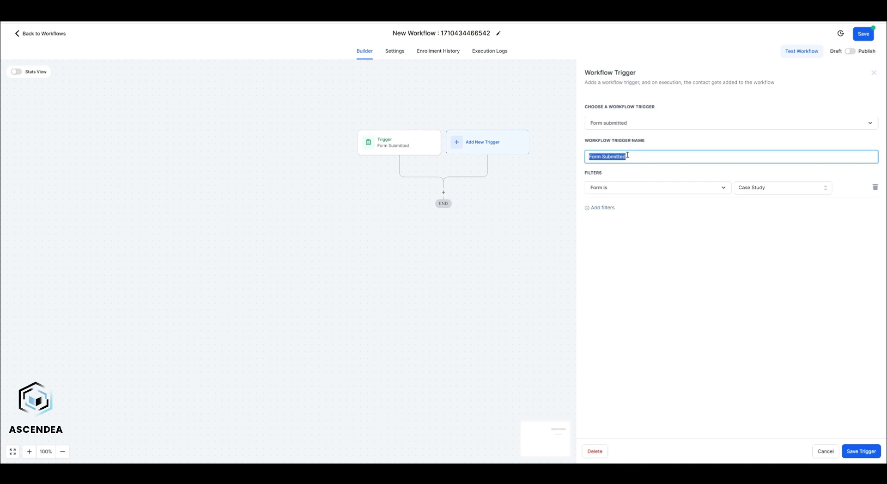
pyautogui.click(589, 157)
pyautogui.write('Case Study')
pyautogui.click(860, 452)
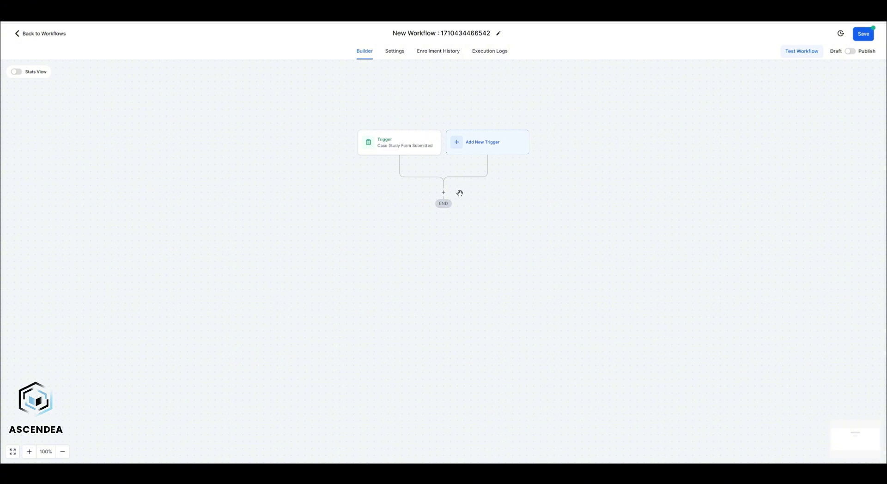
# Step: Add a Send SMS action below the trigger with the message "Hi {{contact.name}}" and save the action
pyautogui.click(445, 193)
pyautogui.write('sms')
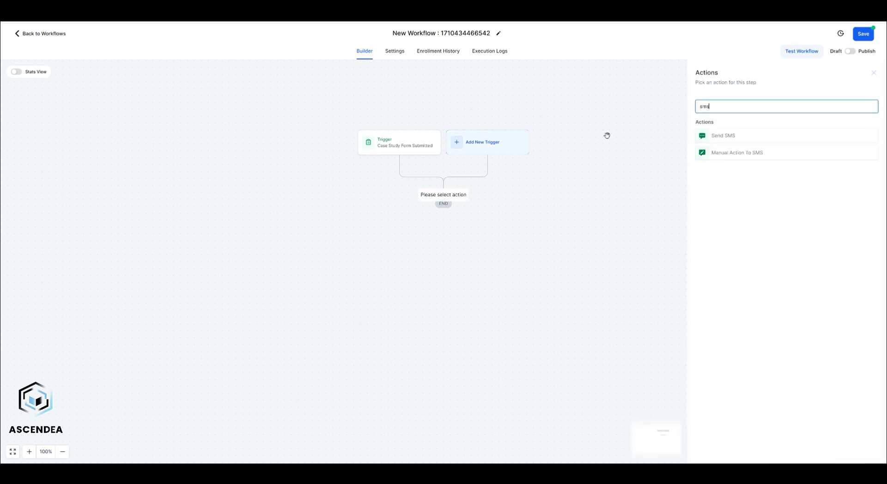
pyautogui.click(729, 137)
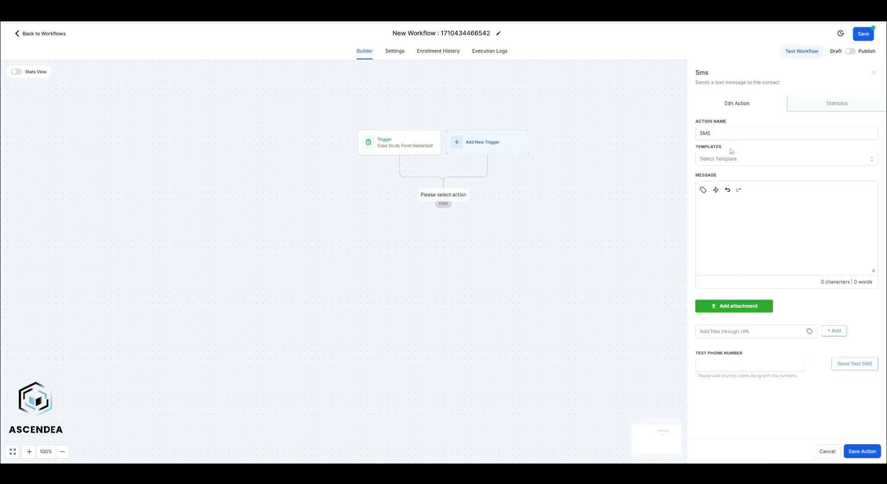
pyautogui.click(718, 210)
pyautogui.write('Hi {{contact.name}}')
pyautogui.click(862, 451)
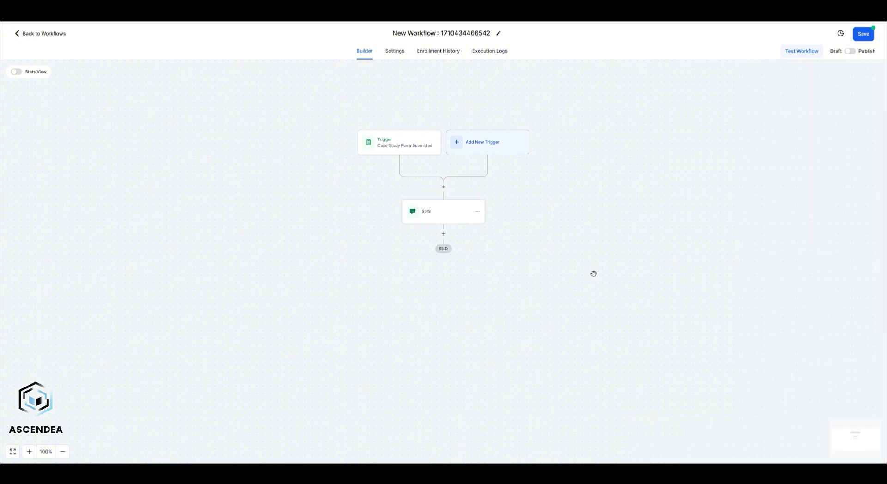
# Step: Start a second workflow trigger, look through the available triggers, search for "app" and choose Appointment Status
pyautogui.click(482, 143)
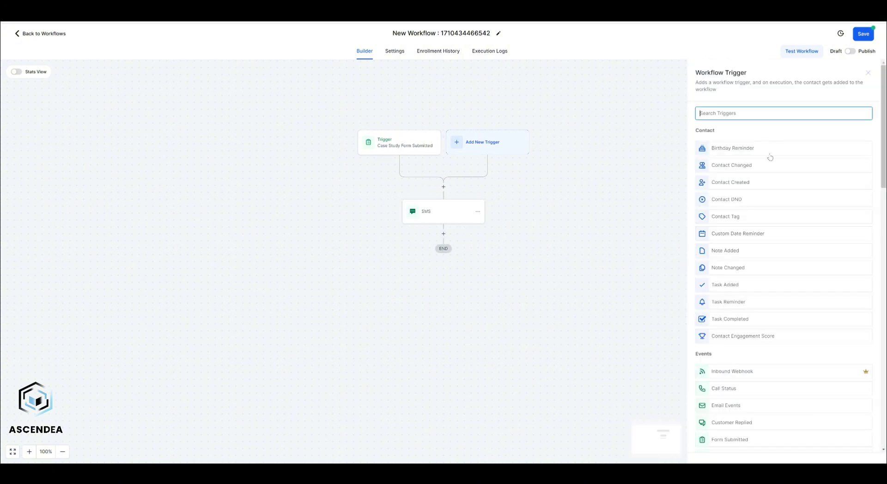
pyautogui.scroll(-7, 770, 137)
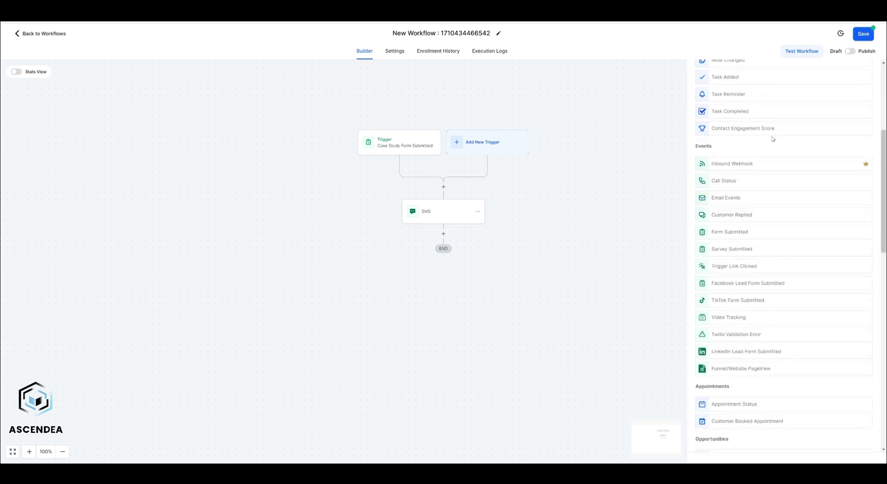
pyautogui.scroll(-15, 773, 138)
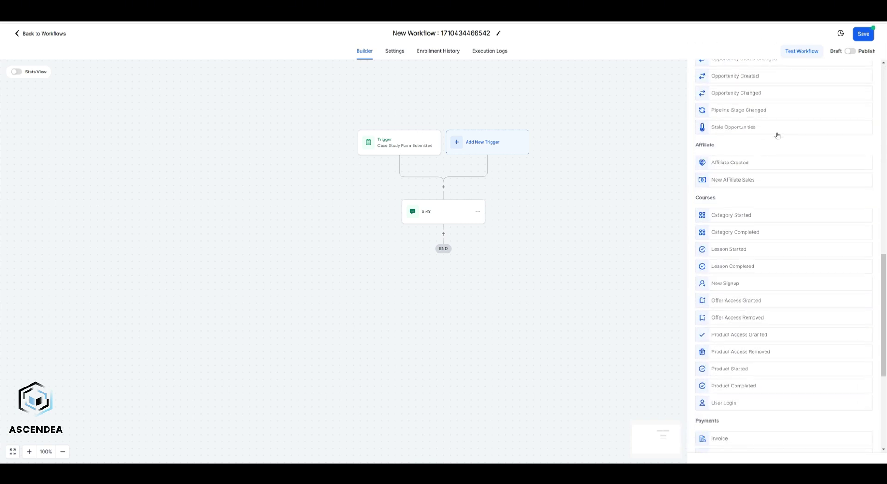
pyautogui.scroll(20, 796, 150)
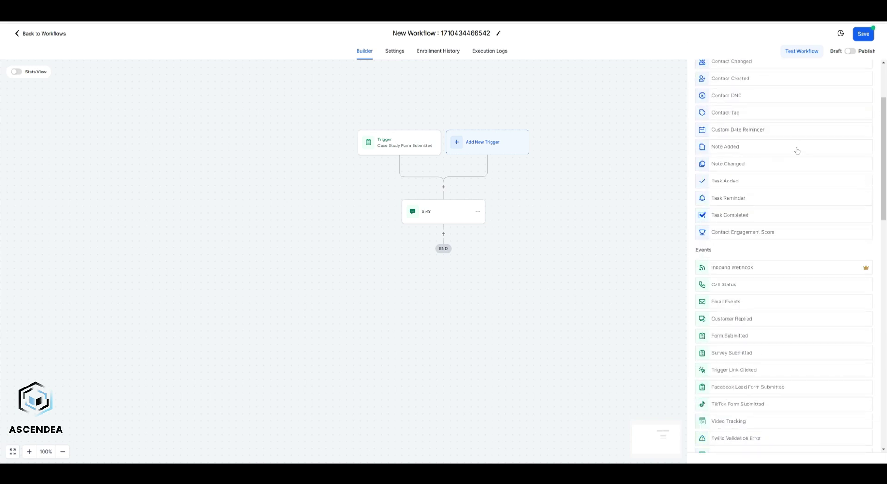
pyautogui.scroll(-5, 783, 154)
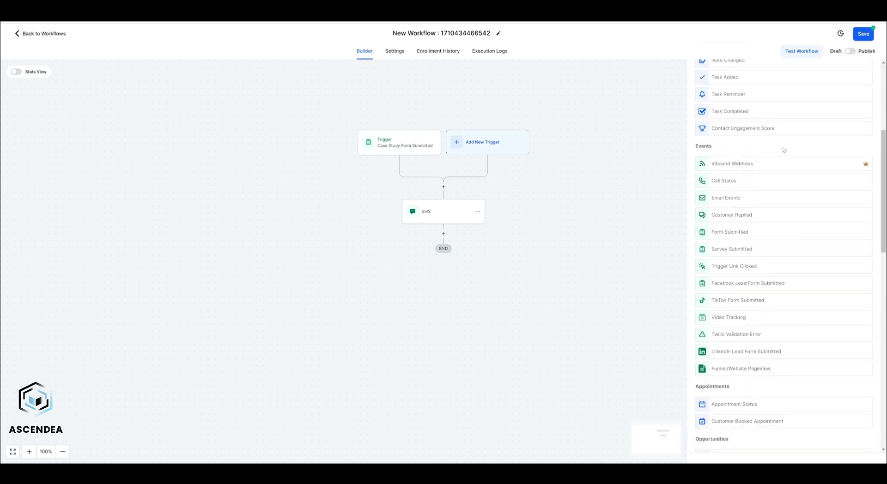
pyautogui.scroll(5, 784, 150)
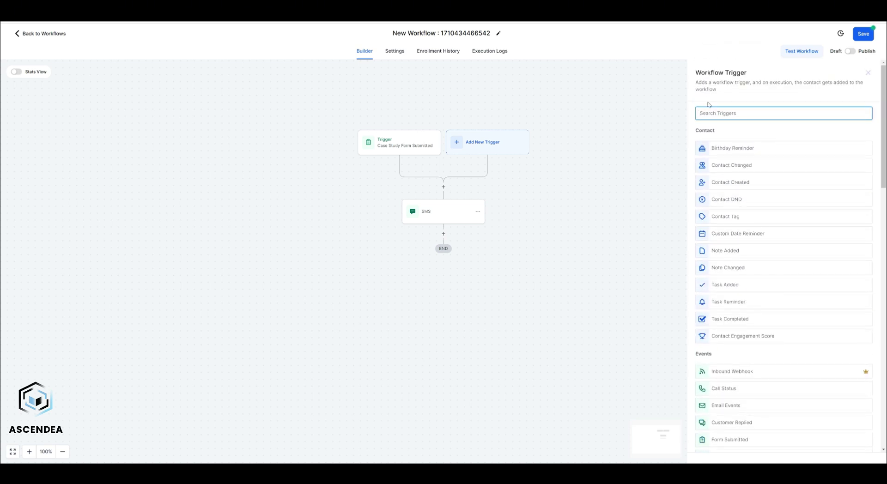
pyautogui.write('app')
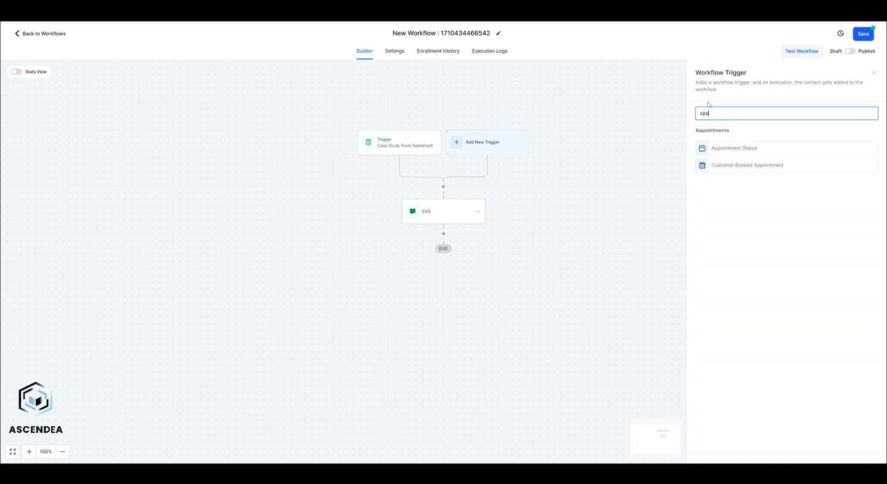
pyautogui.click(741, 148)
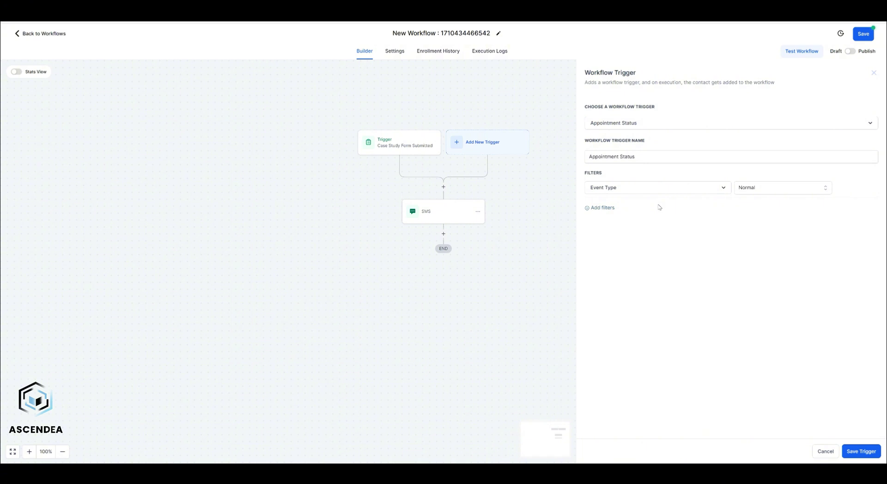
# Step: Add an "In calendar" filter set to Business Booking to the Appointment Status trigger
pyautogui.click(603, 208)
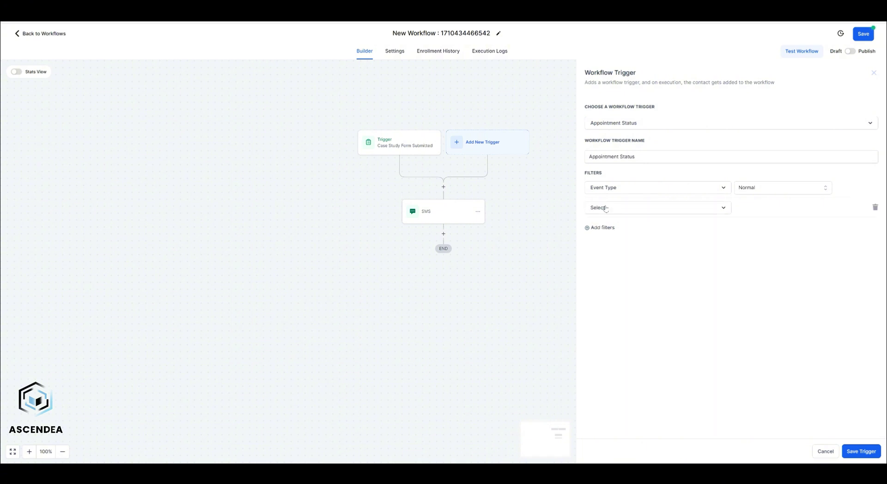
pyautogui.click(619, 207)
pyautogui.click(614, 281)
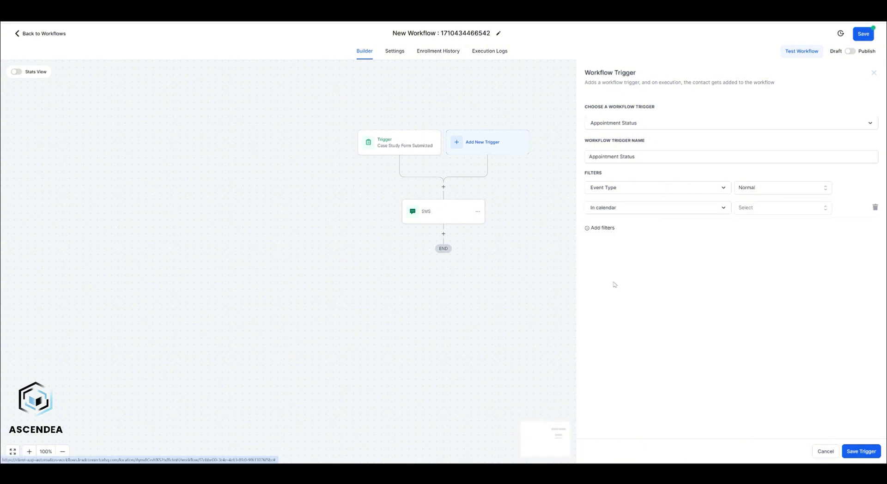
pyautogui.click(765, 208)
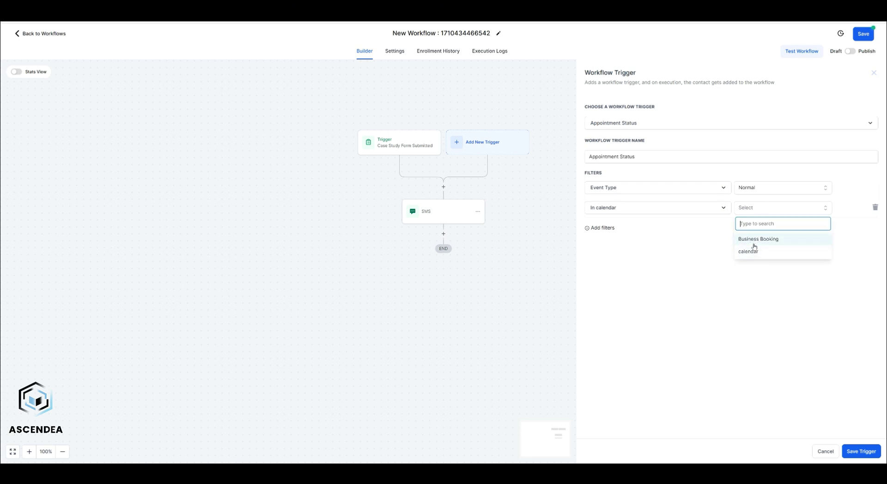
pyautogui.click(777, 241)
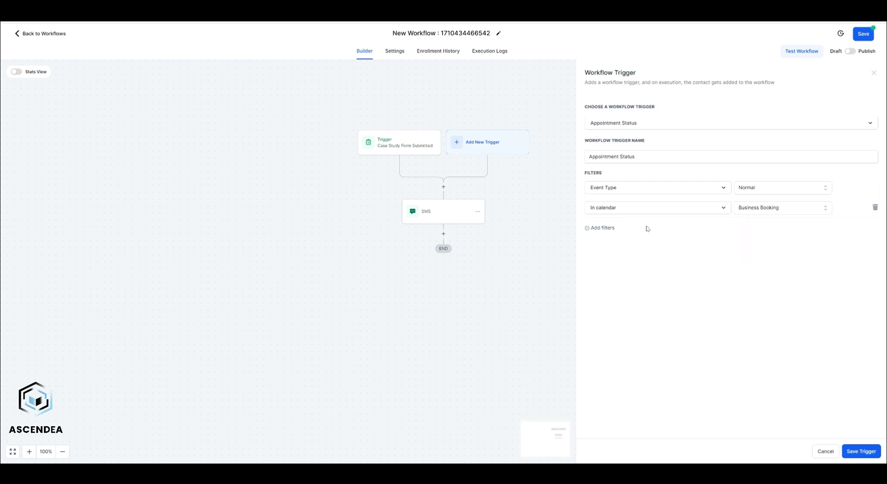
# Step: Add another filter to the appointment trigger where "Appointment status is" equals confirmed
pyautogui.click(601, 228)
pyautogui.click(648, 228)
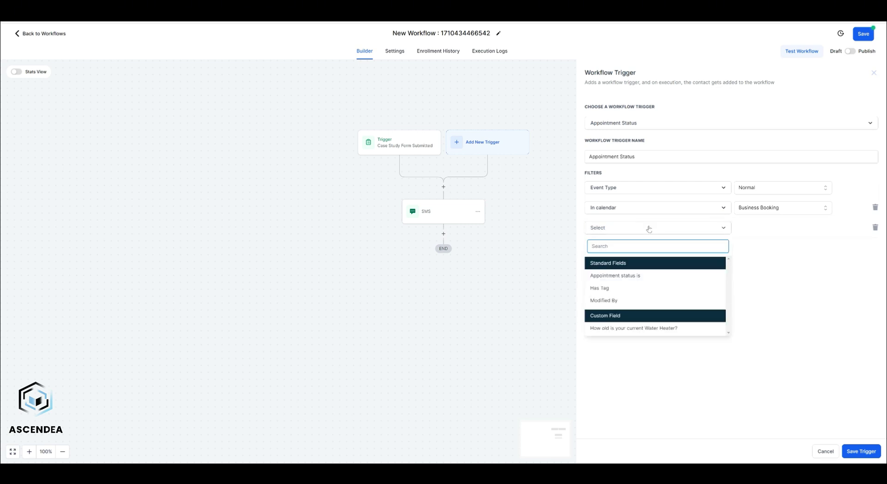
pyautogui.click(630, 276)
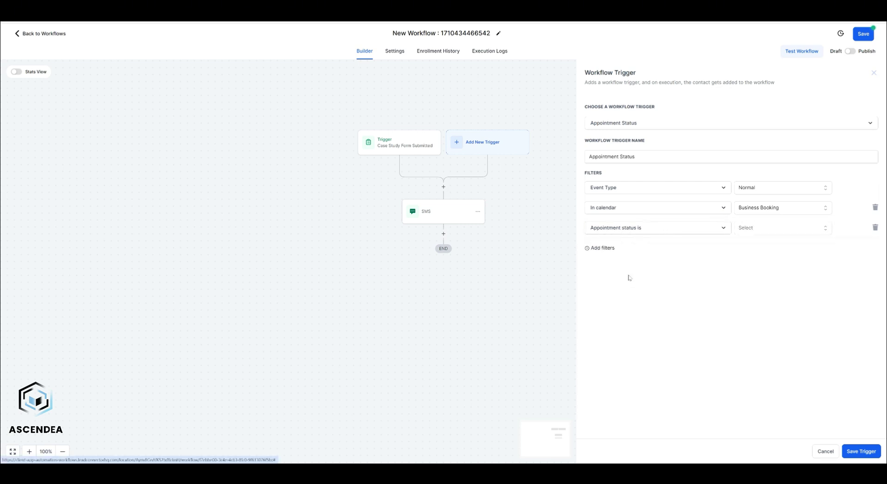
pyautogui.click(753, 229)
pyautogui.click(757, 273)
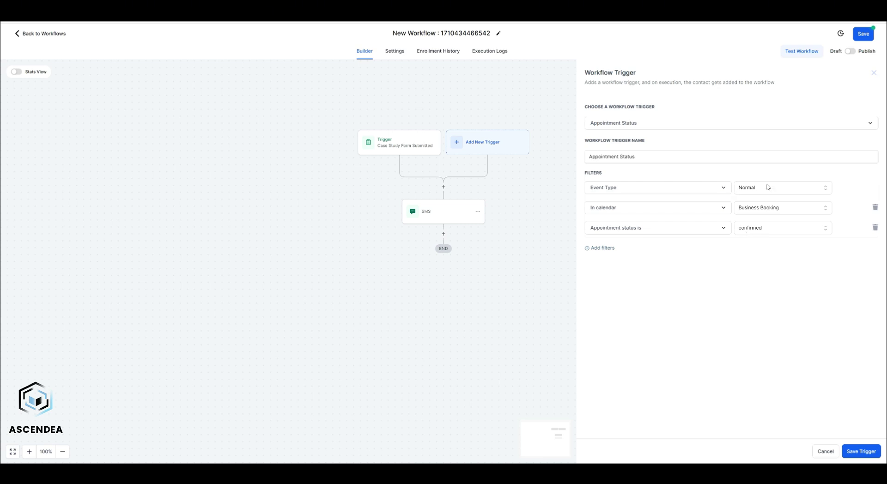
# Step: Set the Appointment Status trigger's Event Type filter to Any and save the trigger
pyautogui.click(751, 187)
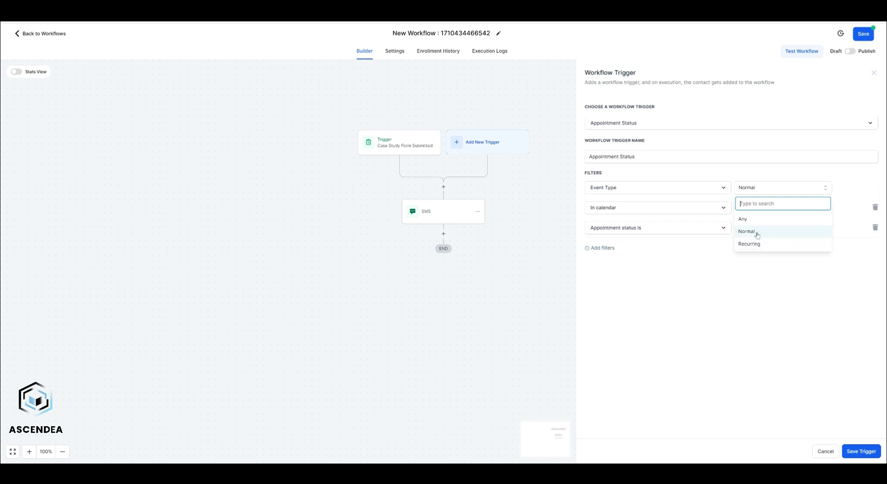
pyautogui.click(745, 220)
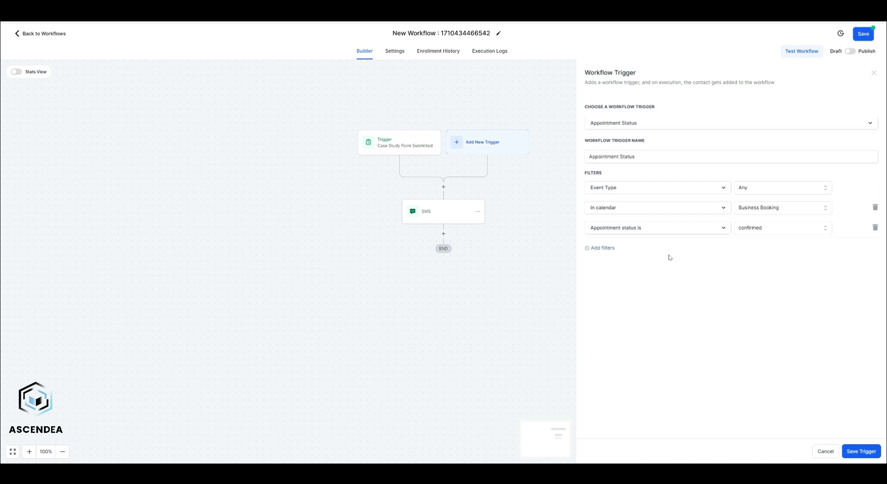
pyautogui.click(862, 452)
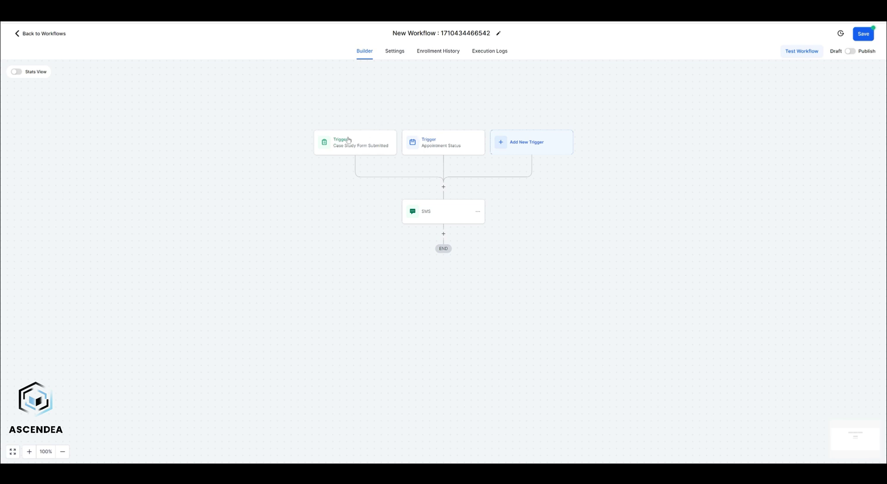
# Step: Start a third workflow trigger and choose Customer Replied from the Events triggers
pyautogui.click(527, 144)
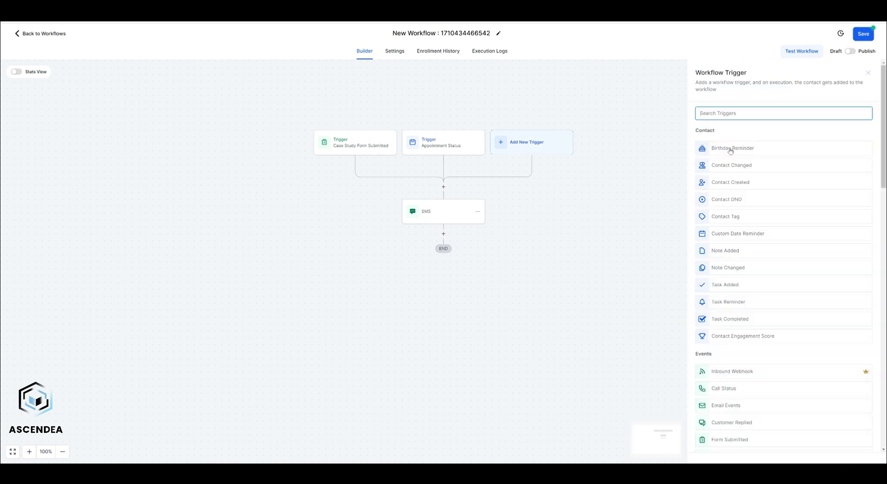
pyautogui.scroll(-5, 759, 163)
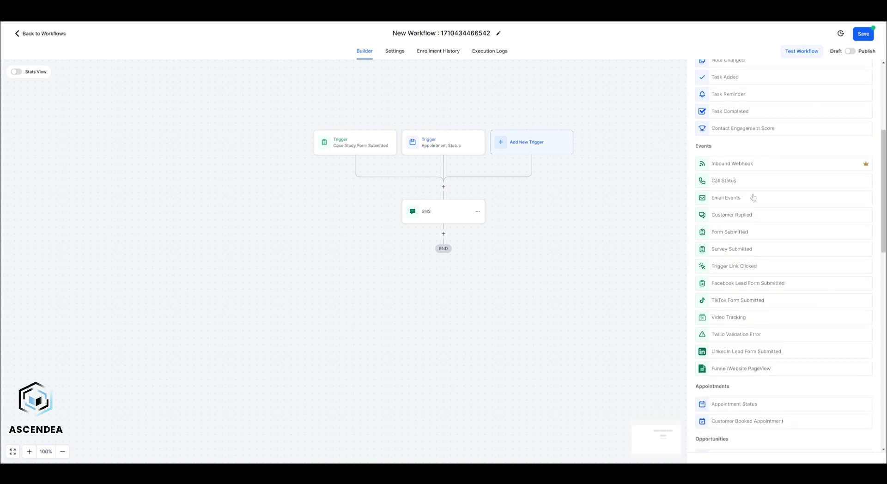
pyautogui.click(739, 215)
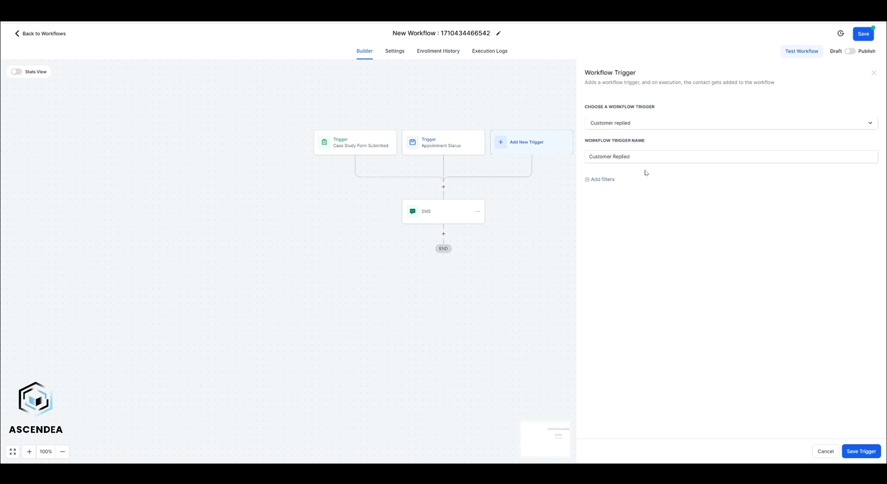
# Step: Add a "Reply channel" filter set to SMS to the Customer Replied trigger and save the trigger
pyautogui.click(597, 181)
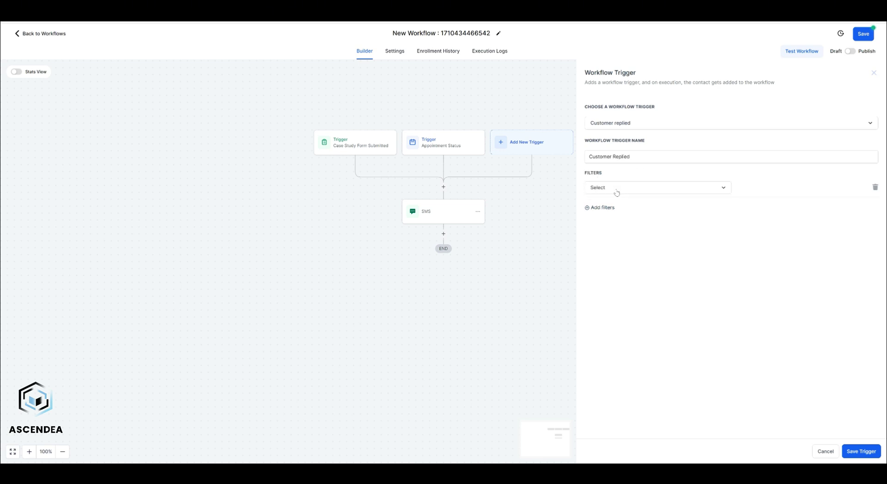
pyautogui.click(615, 193)
pyautogui.scroll(-2, 636, 236)
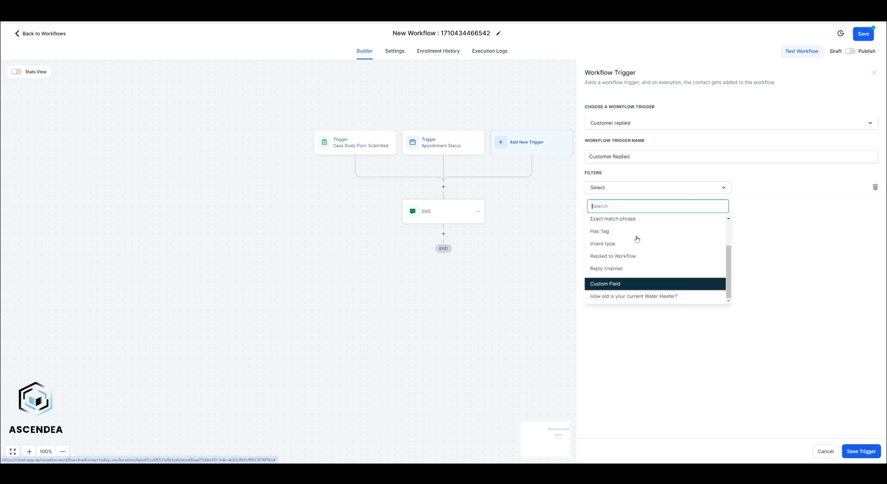
pyautogui.click(607, 269)
pyautogui.click(768, 188)
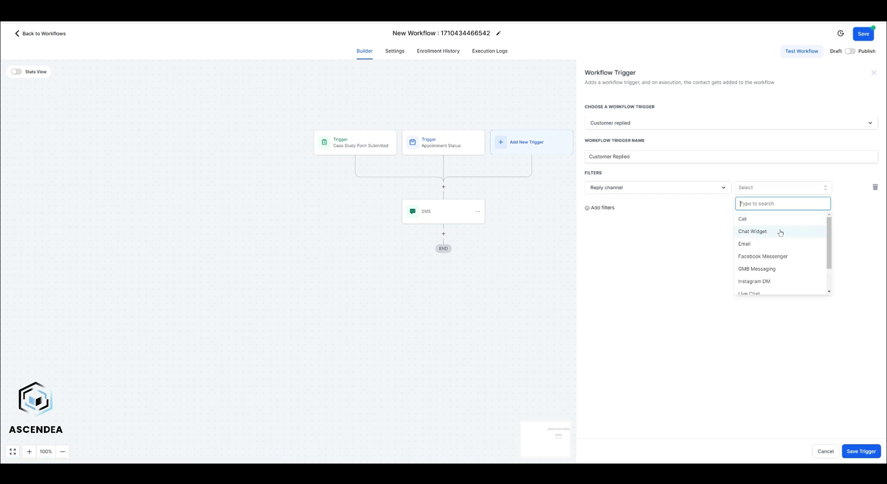
pyautogui.scroll(-2, 780, 231)
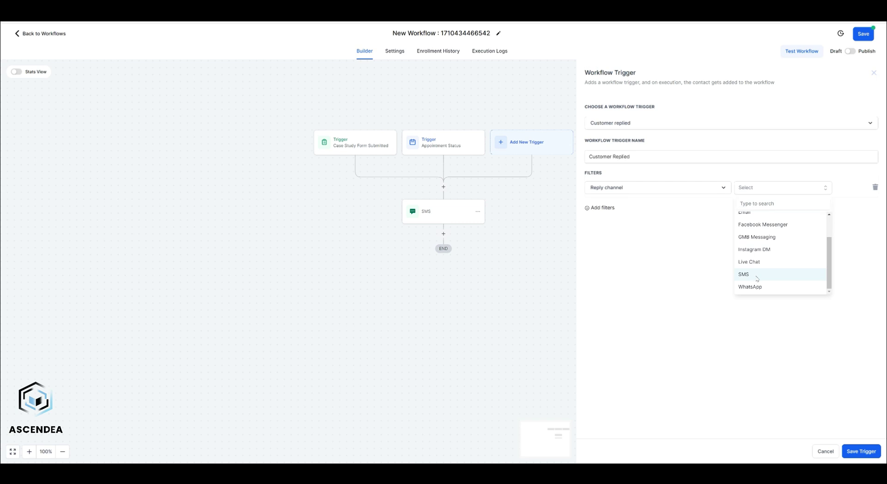
pyautogui.click(756, 276)
pyautogui.click(868, 450)
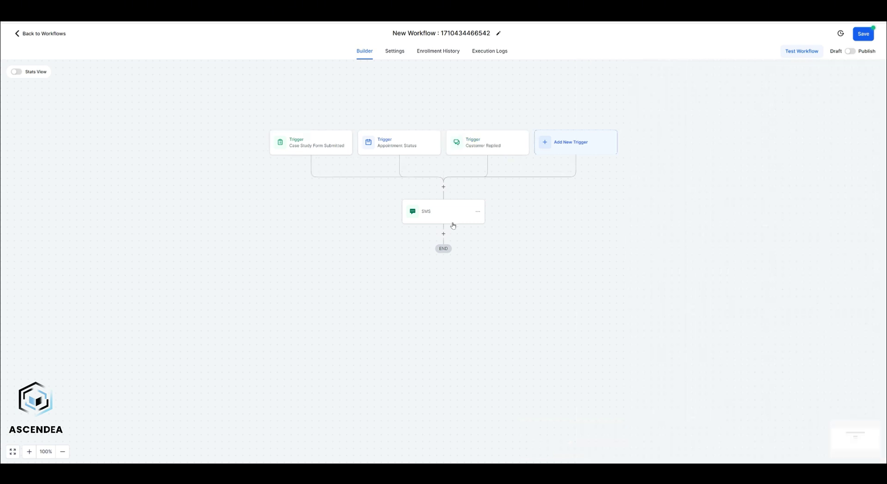
# Step: Review the message in the workflow's SMS action and close it without making changes
pyautogui.click(428, 214)
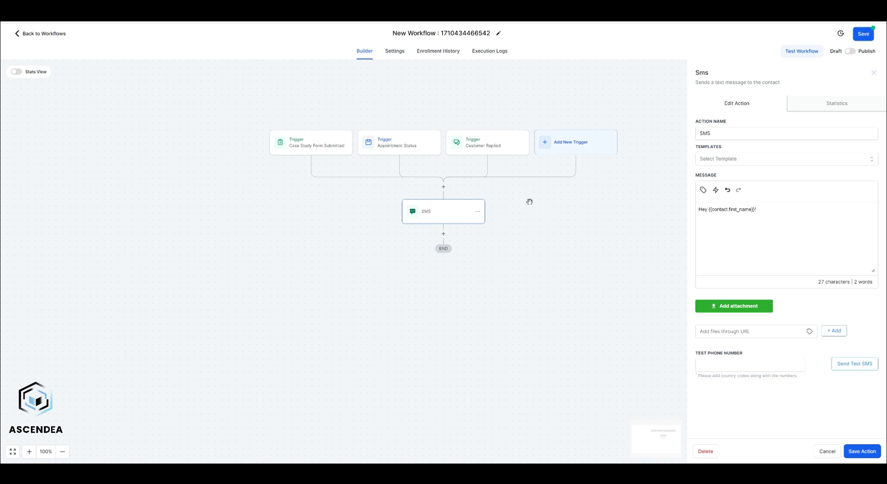
pyautogui.click(827, 451)
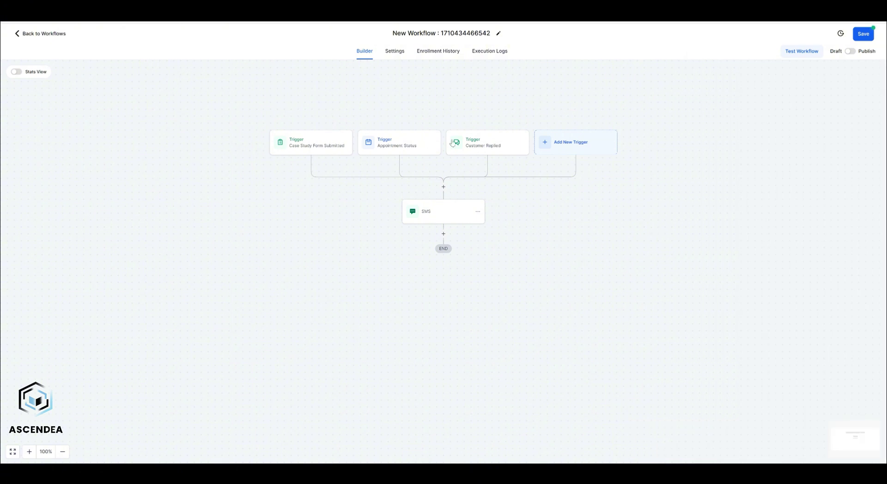
# Step: Start another workflow trigger and look through the whole list of available triggers, including the Courses, Payments, Shopify and Communities categories
pyautogui.click(567, 144)
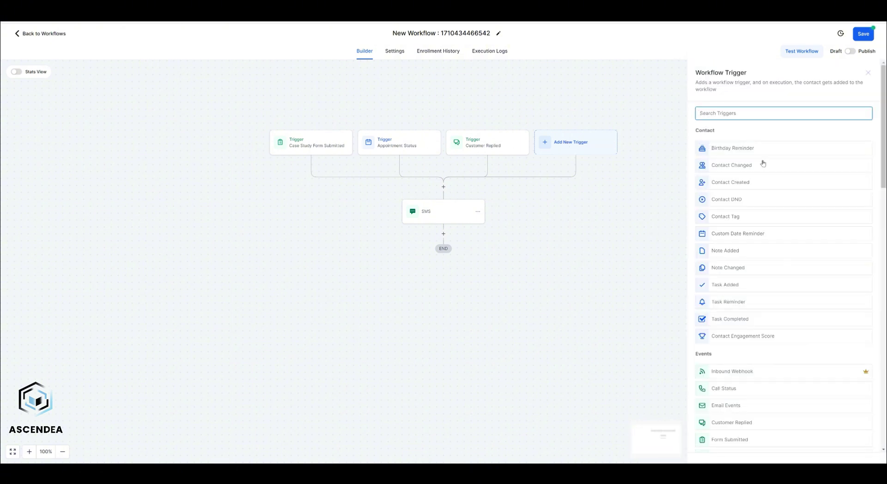
pyautogui.scroll(-6, 762, 164)
pyautogui.scroll(-10, 762, 172)
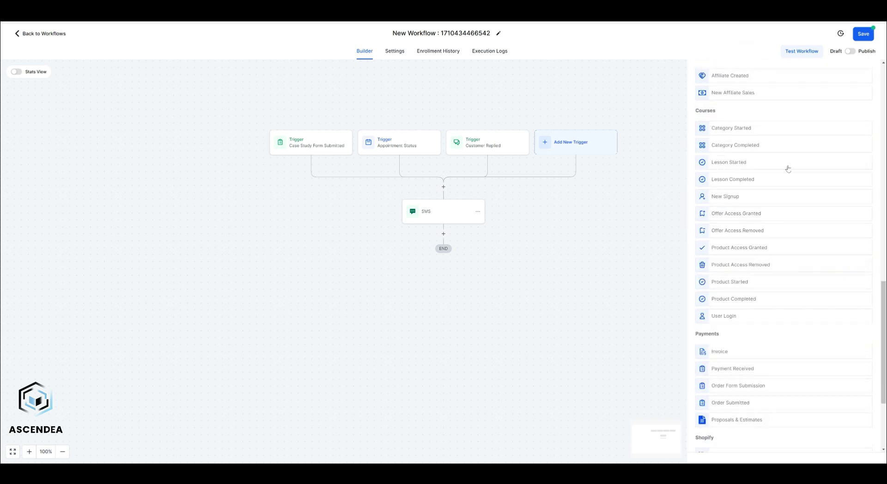
pyautogui.scroll(-1, 788, 169)
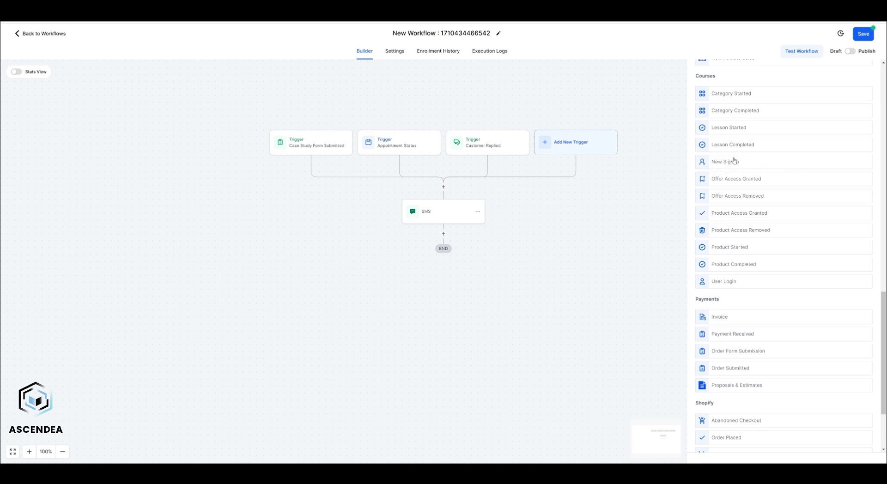
pyautogui.scroll(-3, 762, 178)
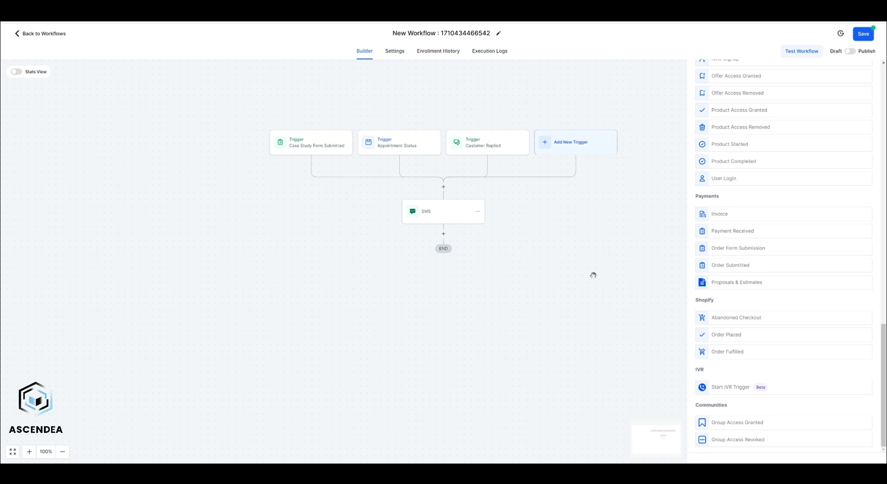
pyautogui.scroll(6, 779, 284)
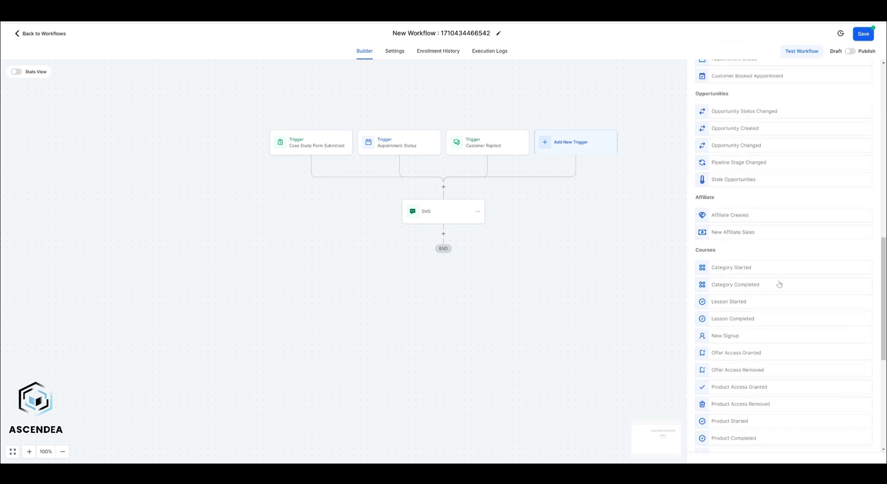
pyautogui.scroll(8, 779, 284)
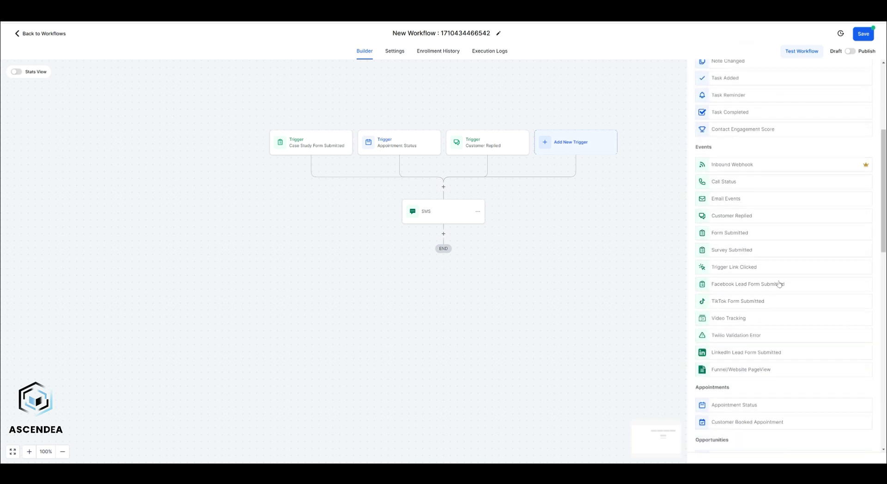
pyautogui.scroll(5, 779, 284)
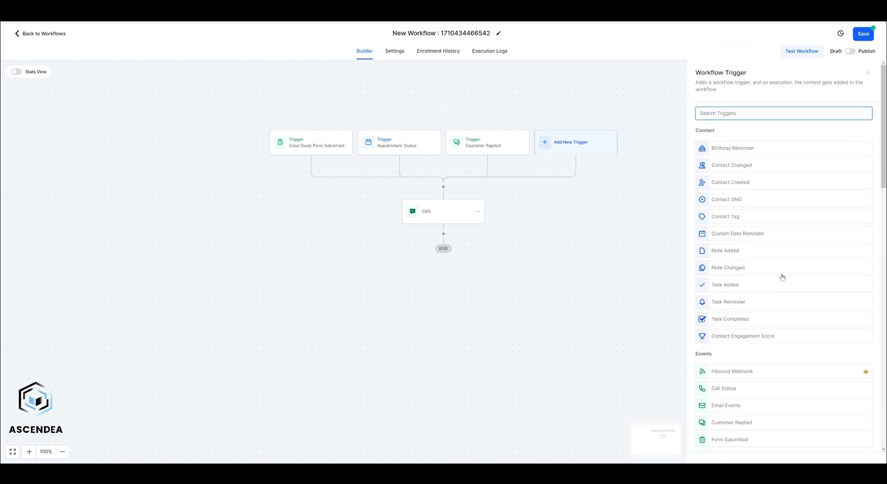